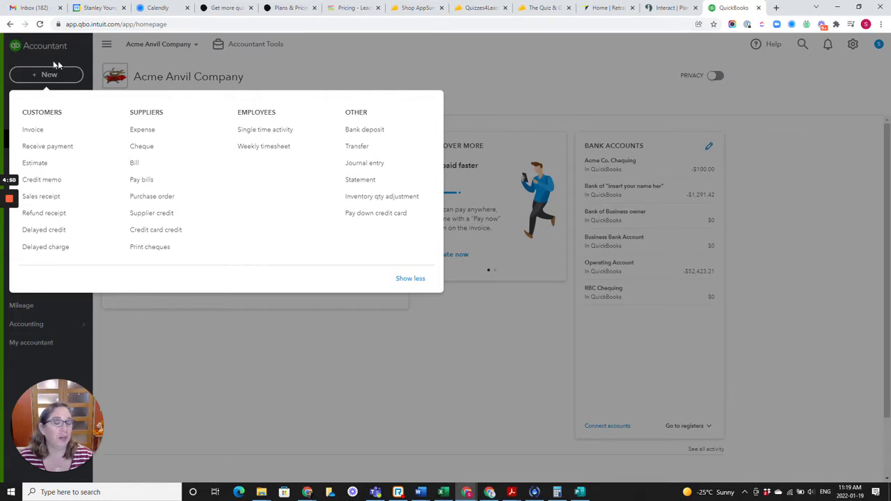
Start a new invoice for the existing customer with the matching first name and set the invoice date to 15/01/2022.
left_click(35, 131)
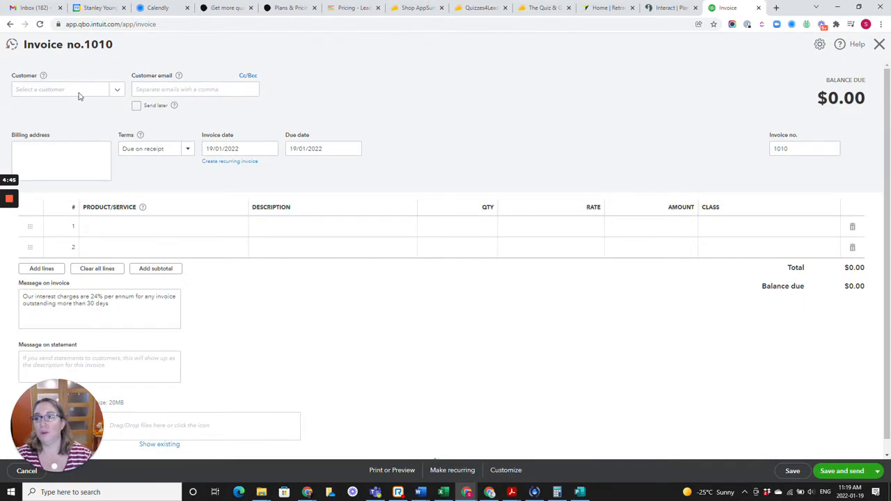
left_click(61, 90)
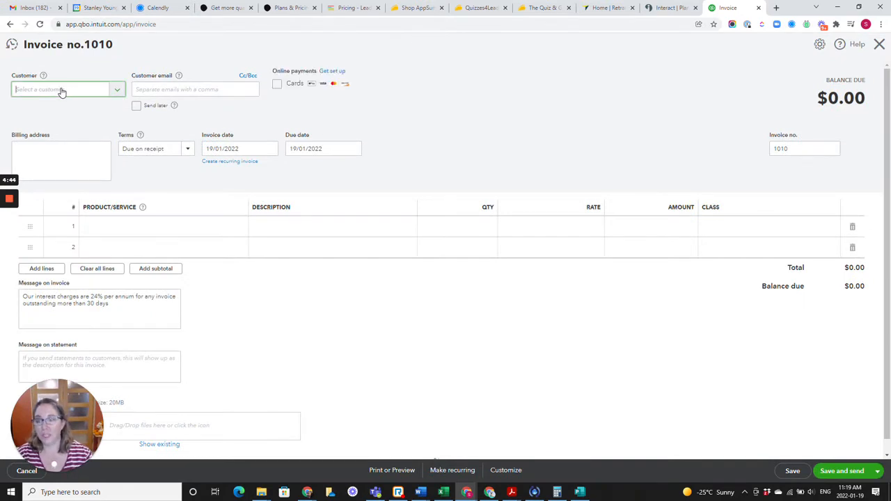
type("Fred")
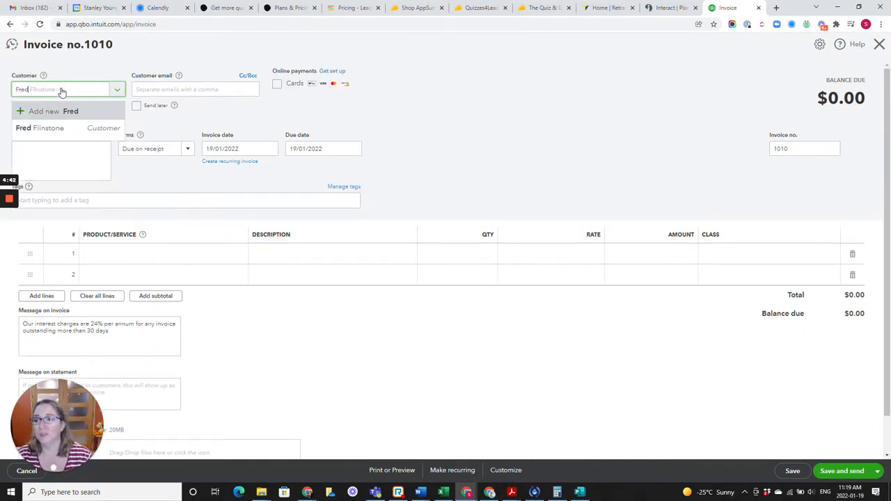
left_click(54, 129)
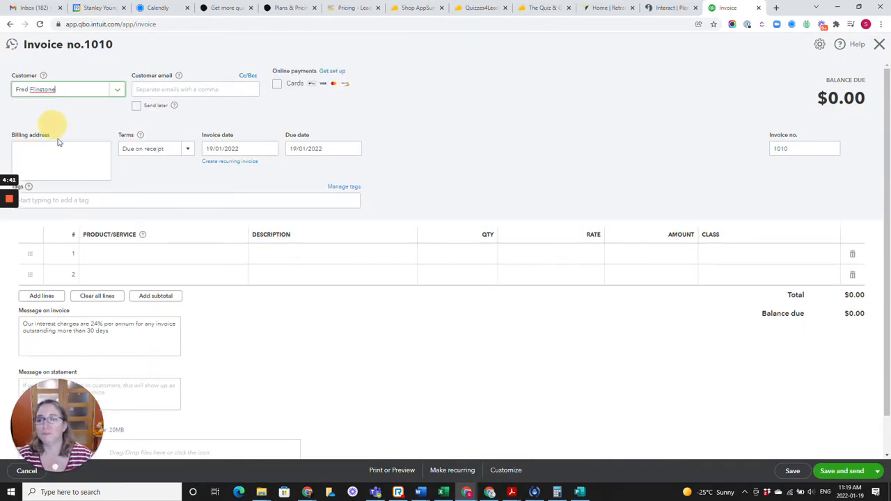
left_click(270, 150)
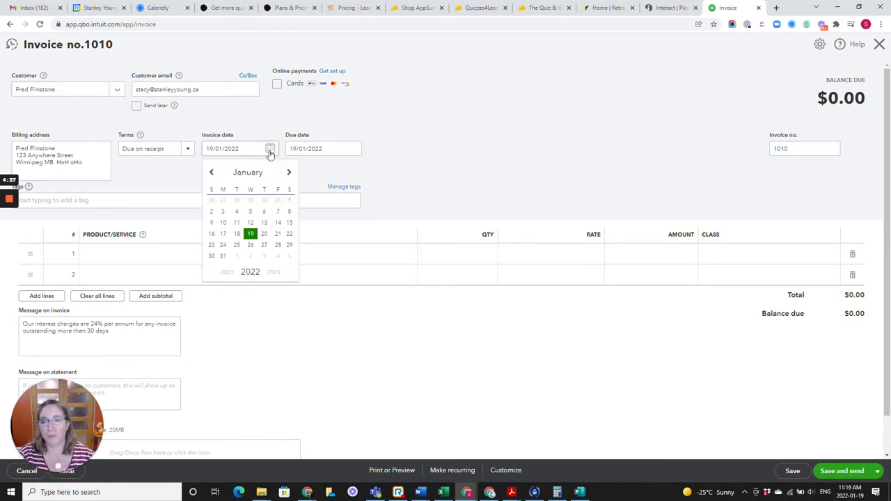
left_click(290, 224)
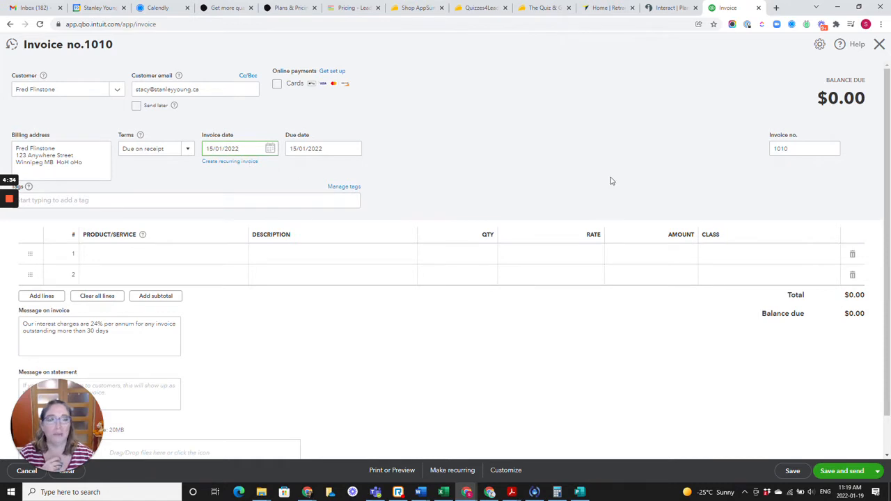
Add the Jazz Class service to the first line of the invoice.
left_click(161, 255)
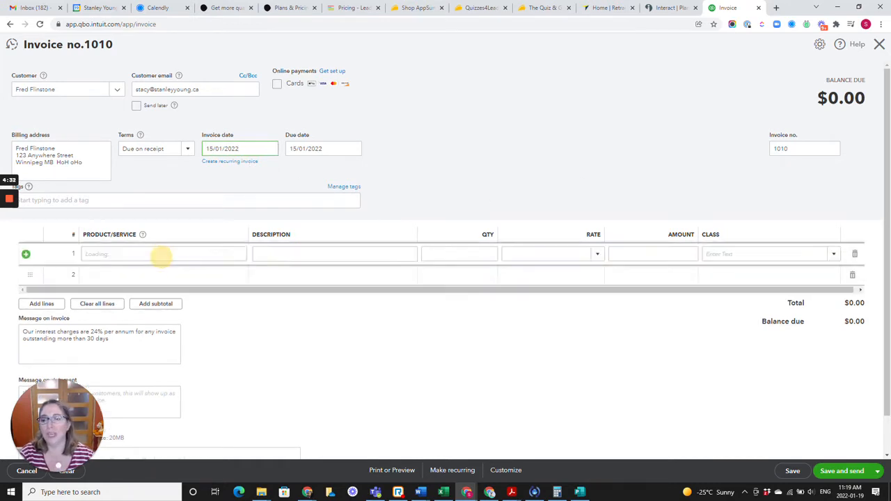
left_click(236, 257)
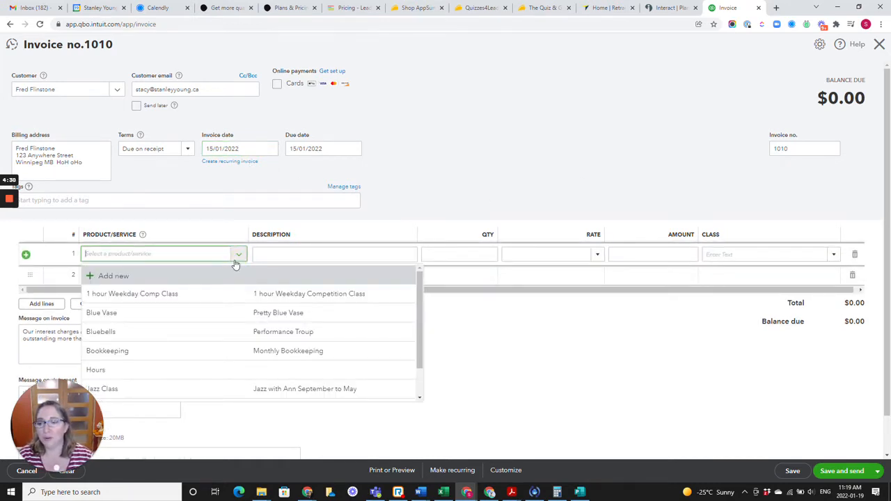
scroll(195, 311, "down", 1)
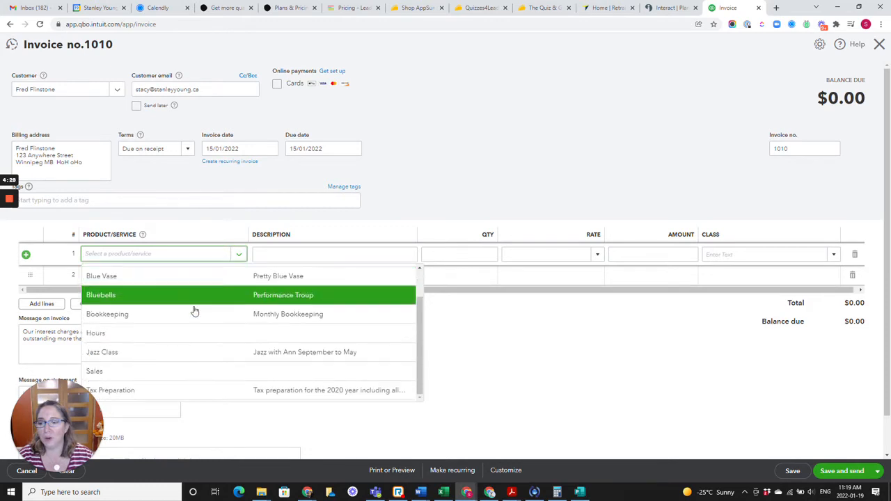
left_click(158, 353)
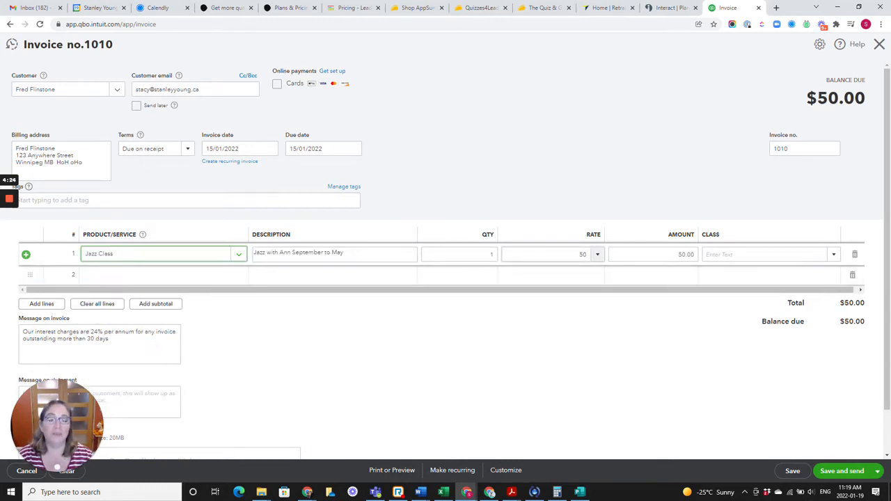
Set the Jazz Class quantity to 3, then save and close the invoice.
left_click(488, 255)
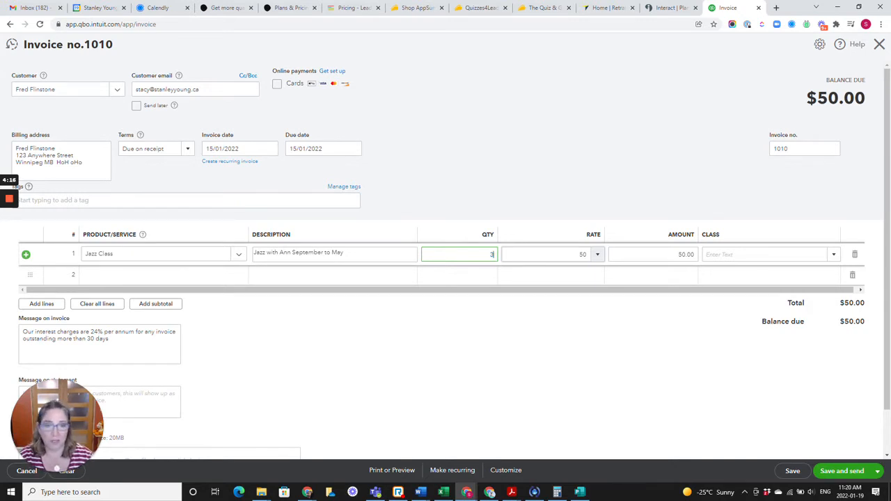
type("3")
key("Tab")
key("Tab")
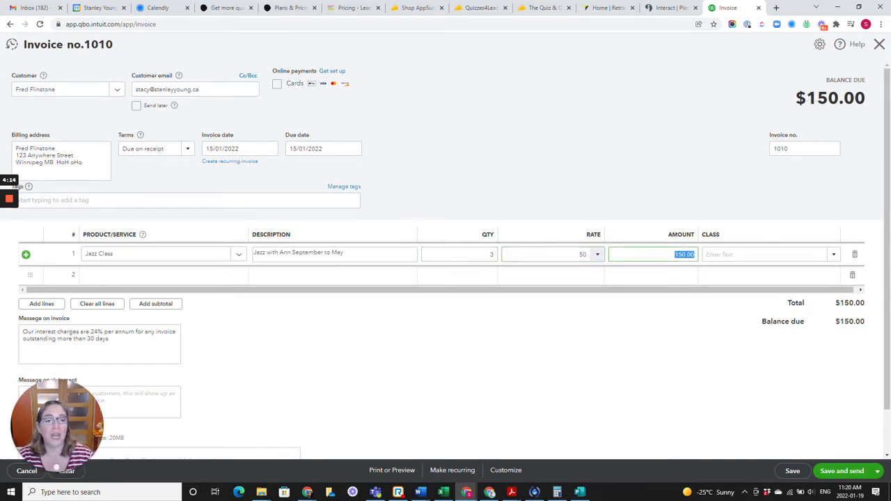
key("Tab")
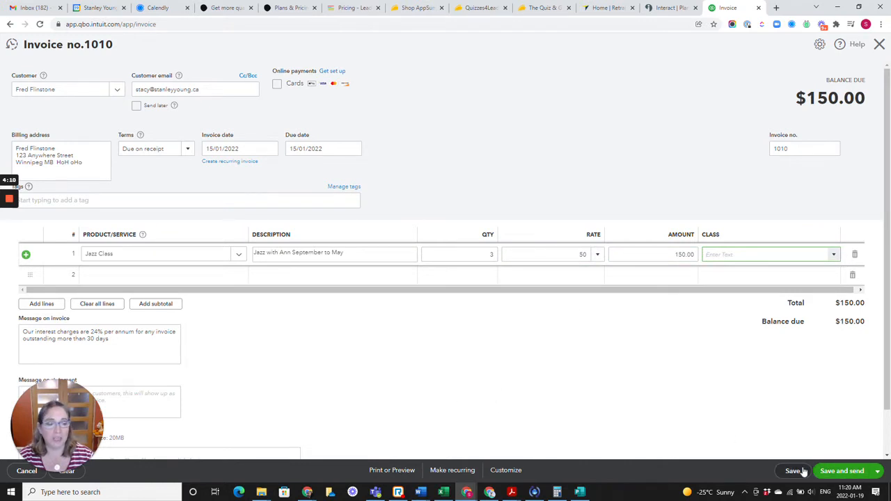
left_click(879, 472)
left_click(835, 440)
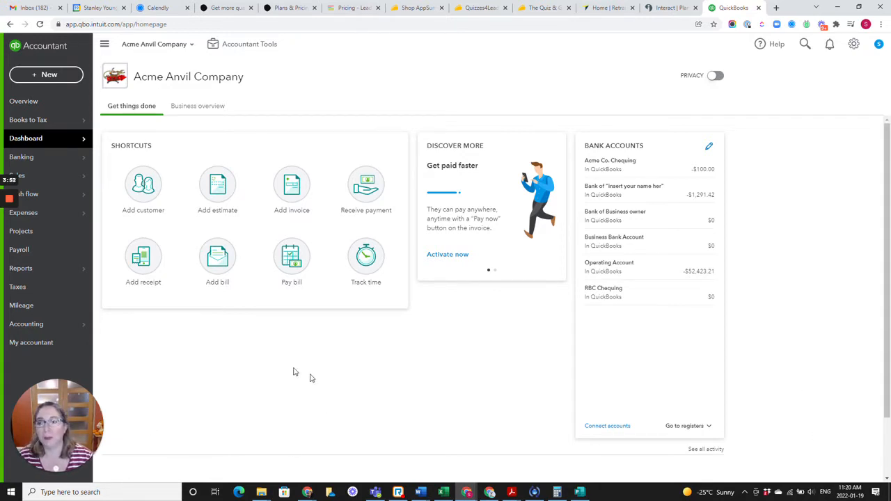
Start receiving a payment from the customer who was just invoiced.
left_click(43, 74)
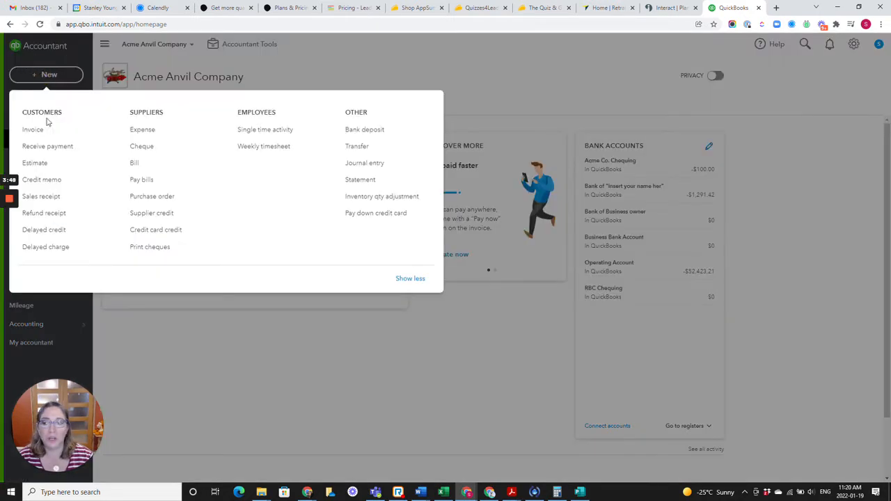
left_click(44, 148)
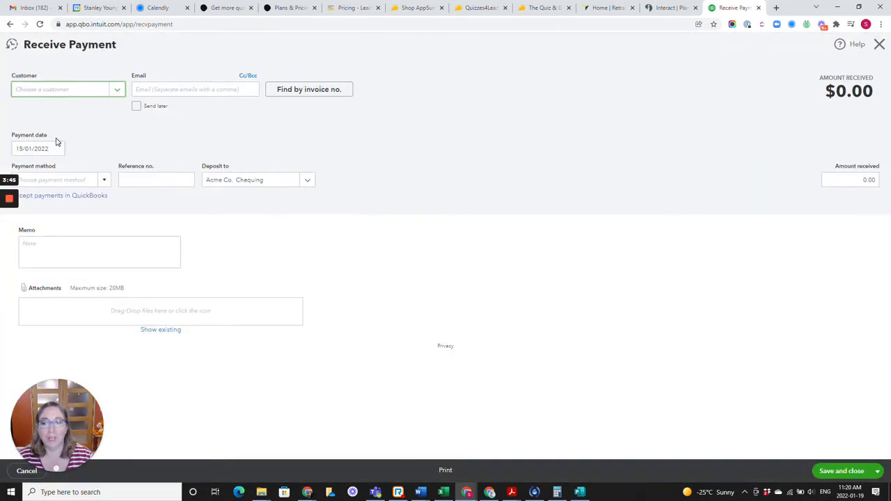
left_click(80, 90)
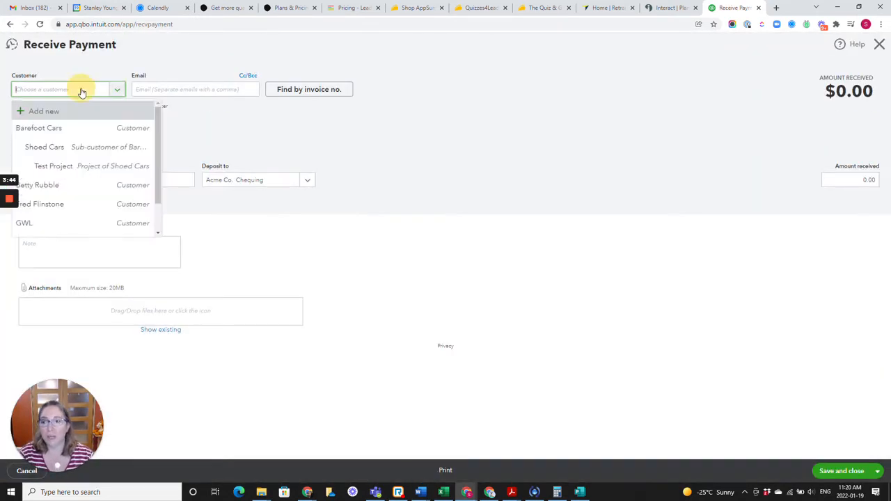
type("fre")
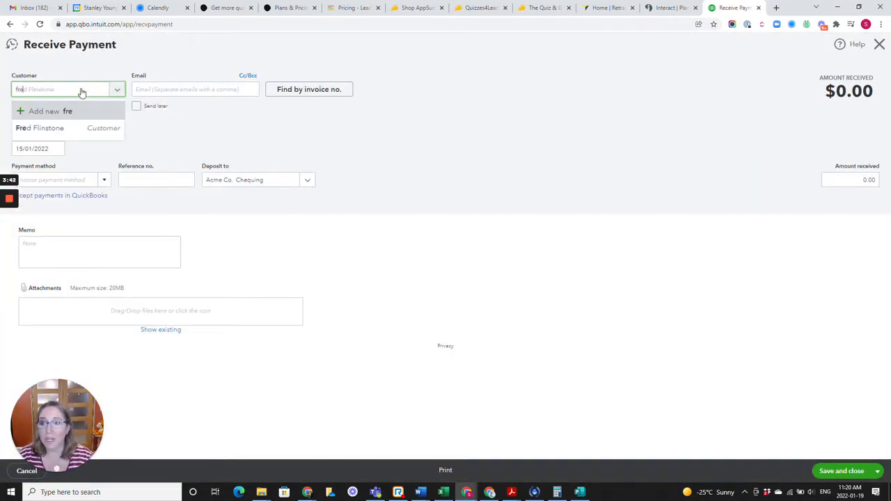
left_click(86, 128)
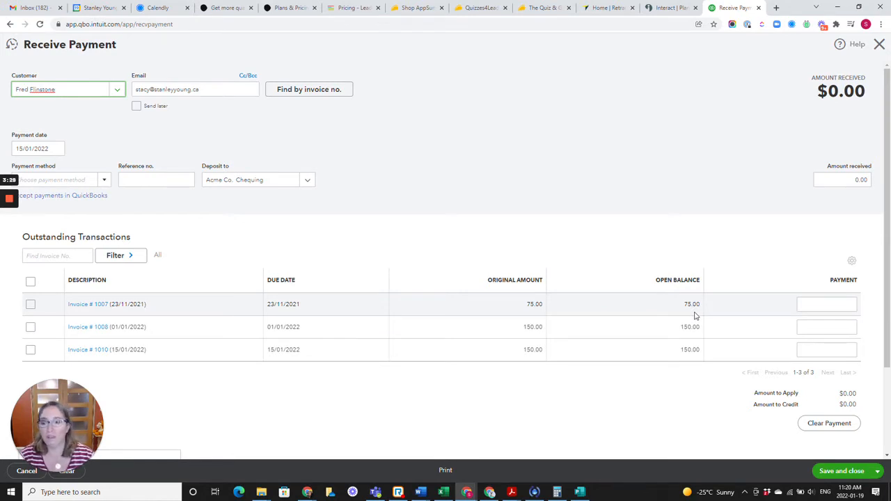
Set the payment date to 19/01/2022 and the payment method to Direct Debit.
left_click(57, 150)
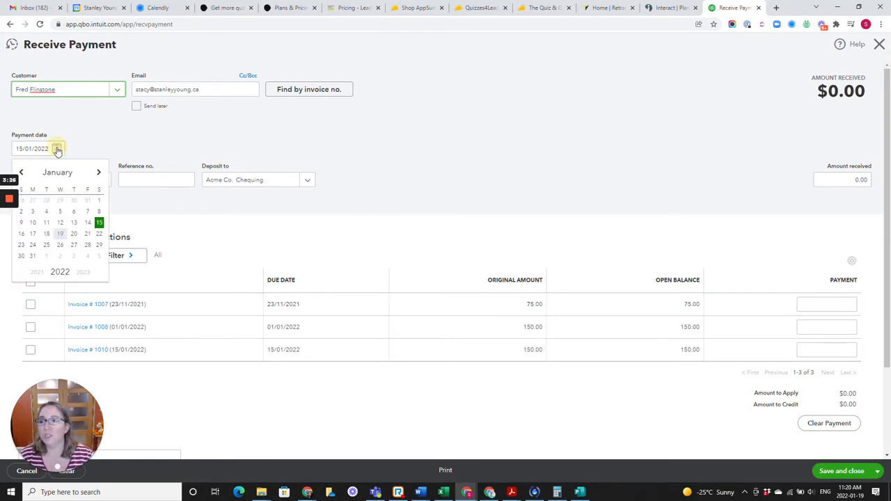
left_click(60, 234)
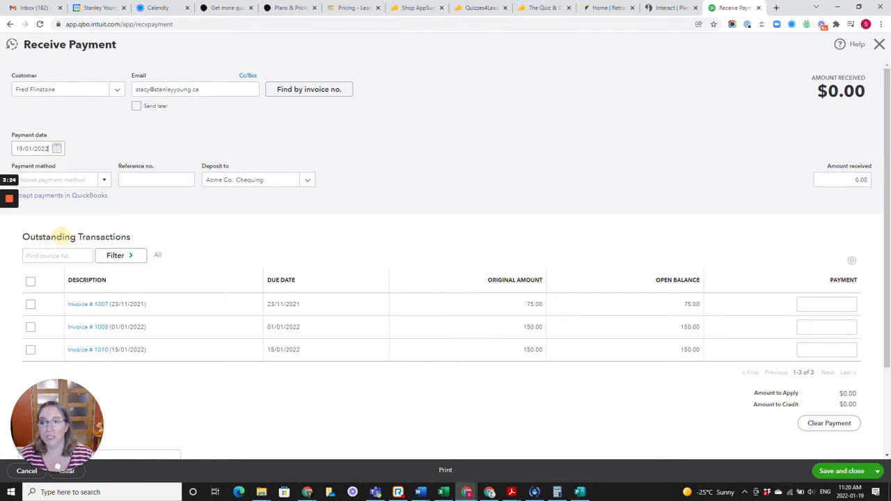
left_click(99, 180)
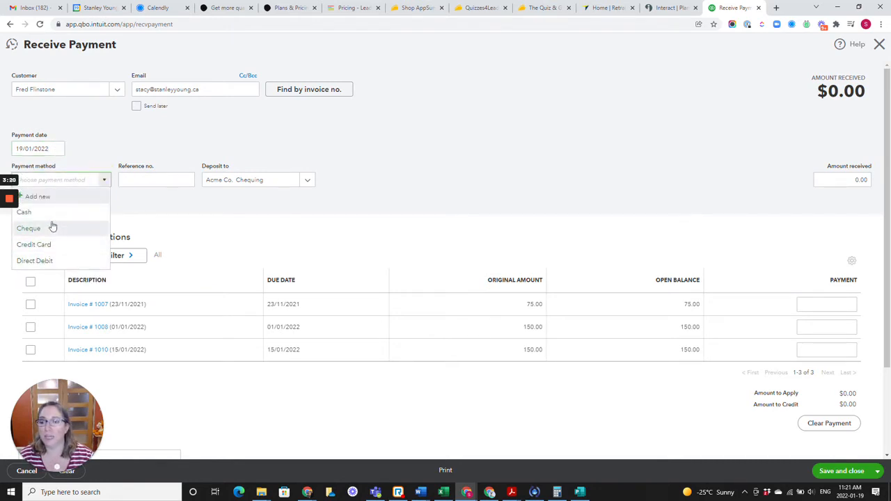
left_click(52, 261)
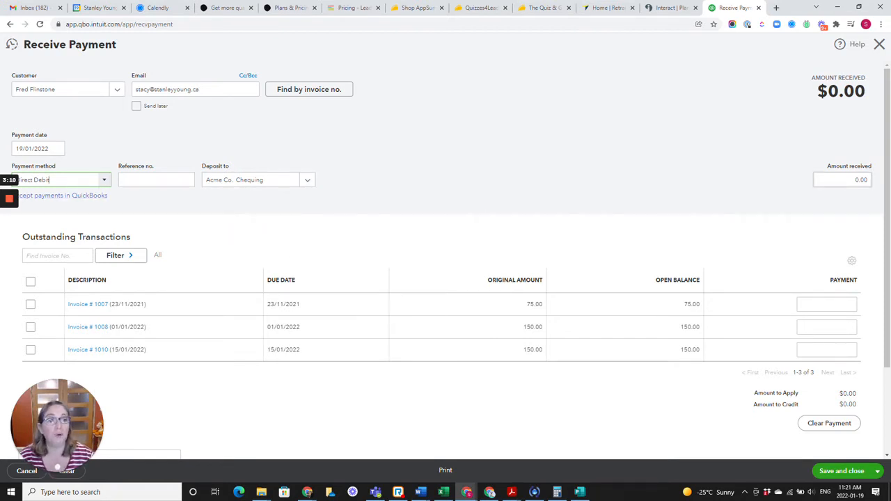
Set the amount received to 500 and apply it to the customer's outstanding invoices.
left_click(879, 181)
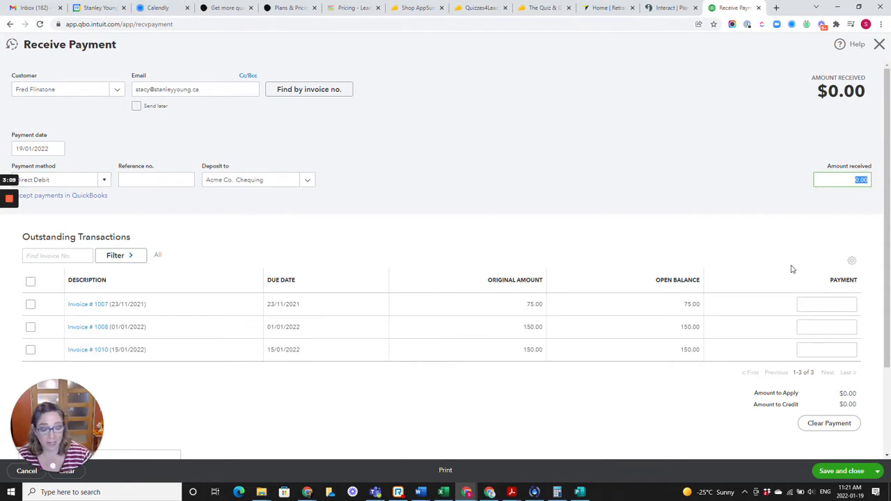
type("5")
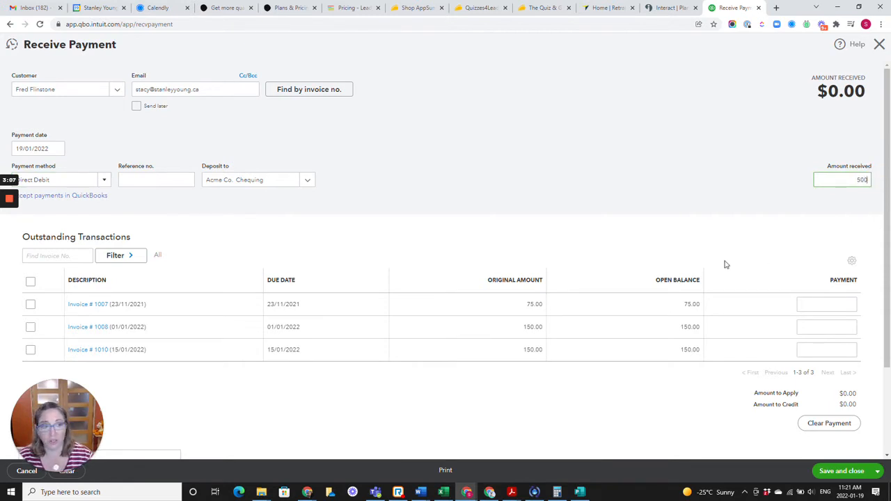
left_click(724, 263)
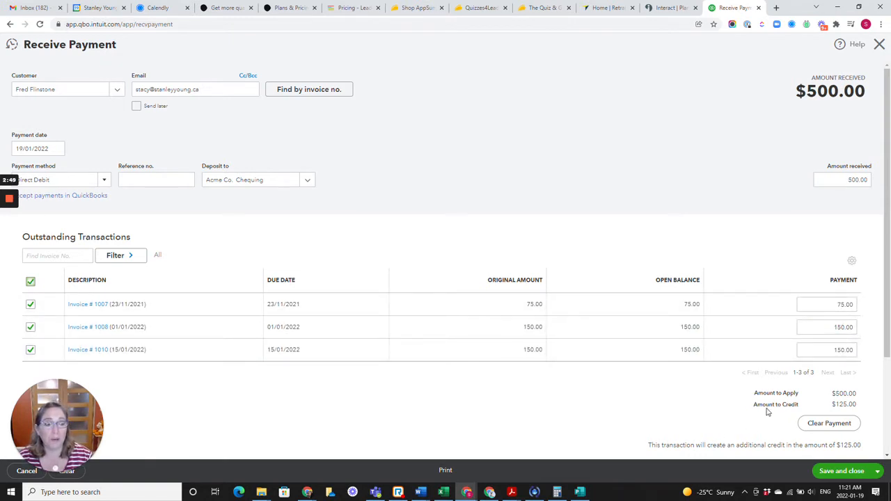
Check the payment's amount to credit, and save and close the payment.
scroll(763, 412, "down", 1)
left_click_drag(745, 313, 856, 311)
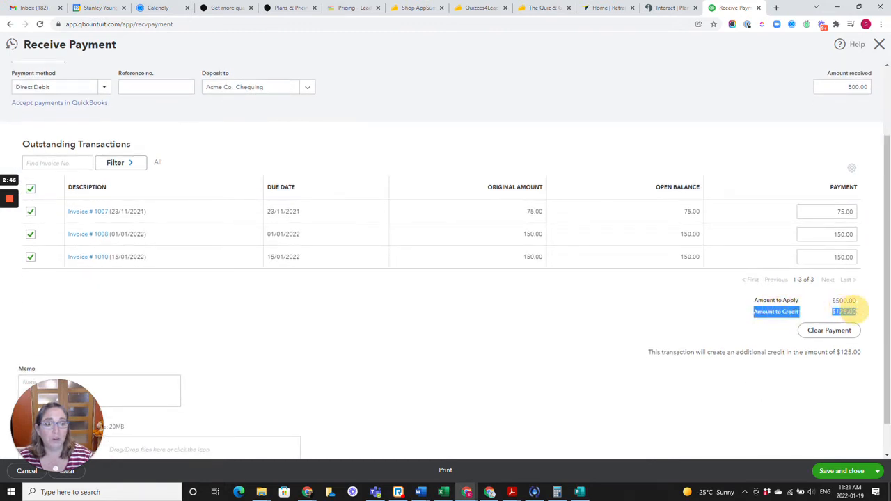
left_click(709, 332)
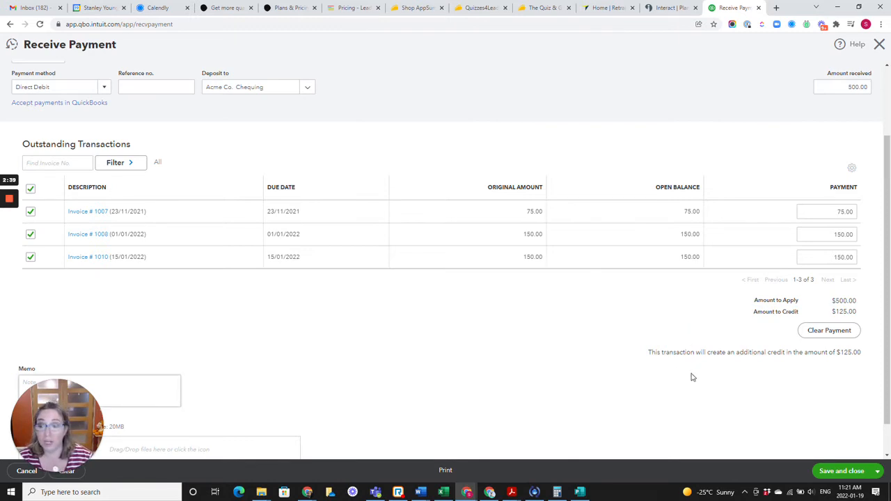
left_click(857, 473)
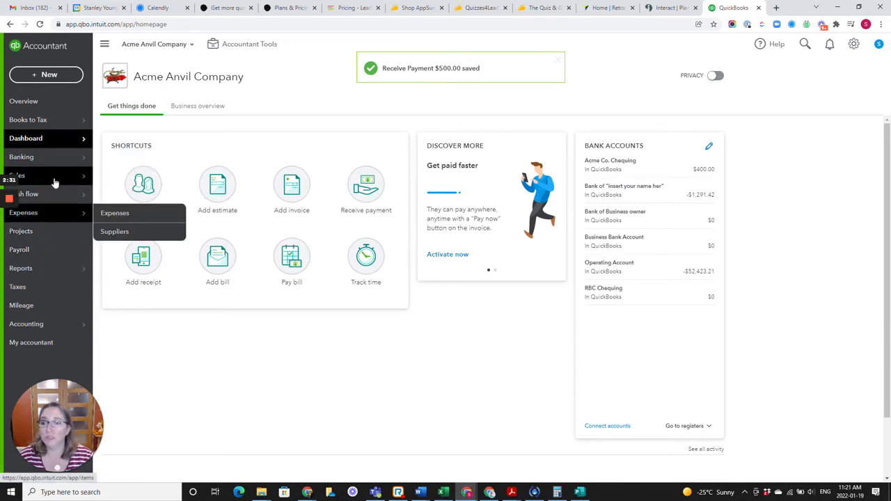
Open the paying customer's transaction list from the customer list to review the open balance.
mouse_move(53, 180)
left_click(116, 234)
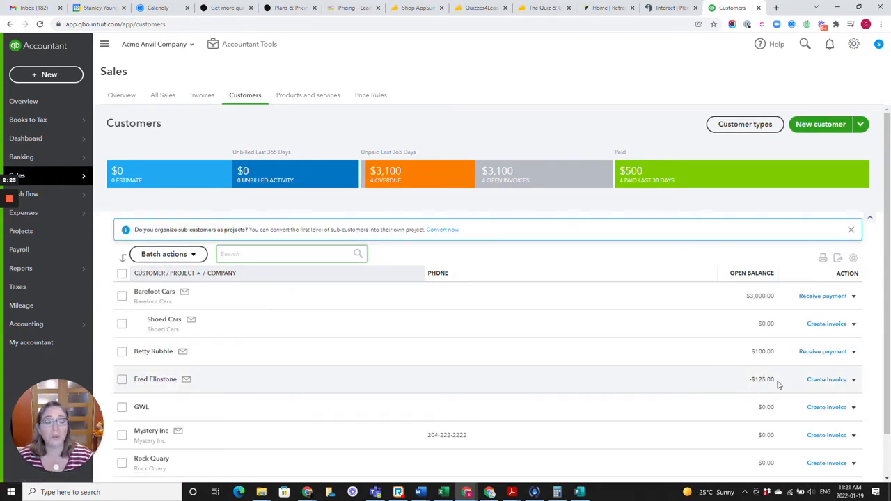
left_click(162, 381)
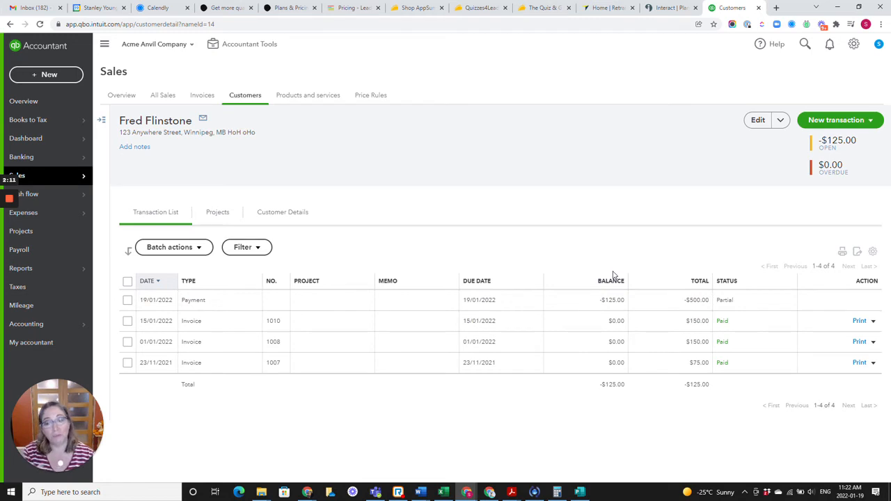
Start another new invoice for the same customer who holds the credit.
left_click(64, 78)
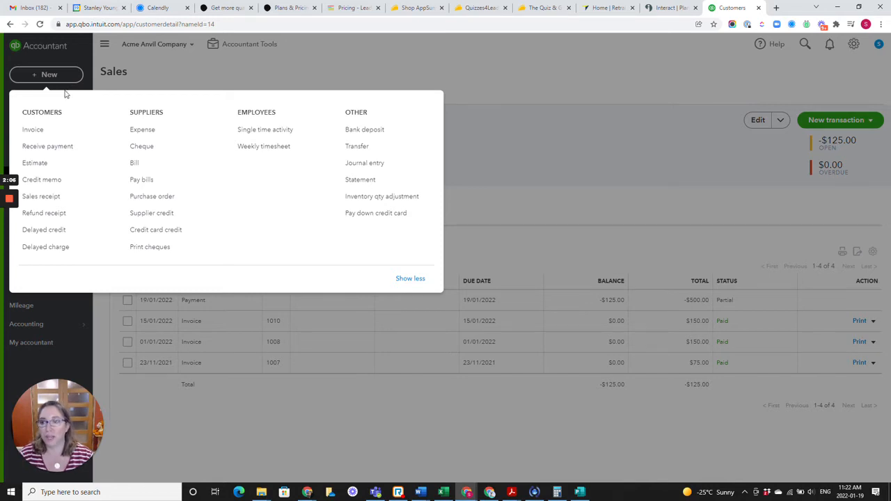
left_click(35, 129)
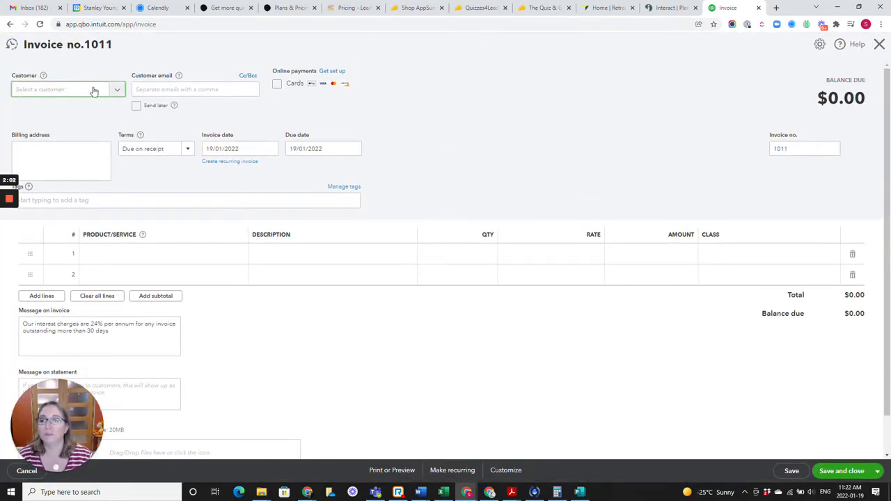
left_click(94, 91)
type("fred")
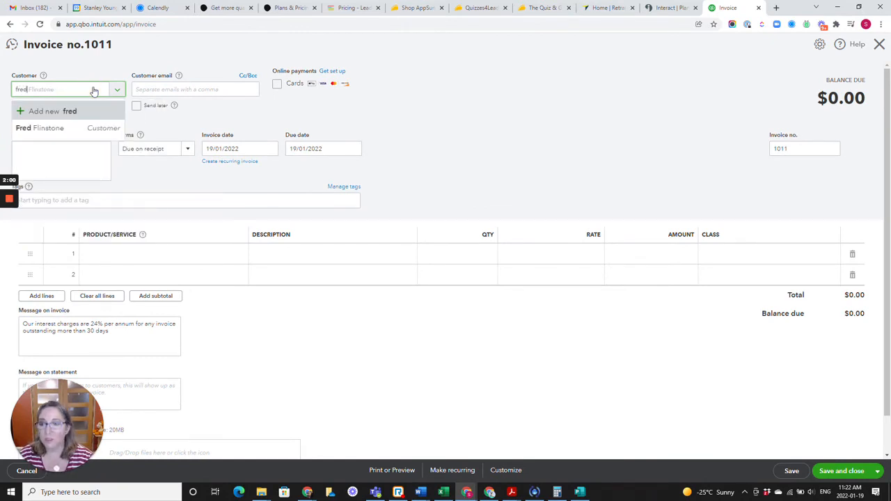
left_click(93, 130)
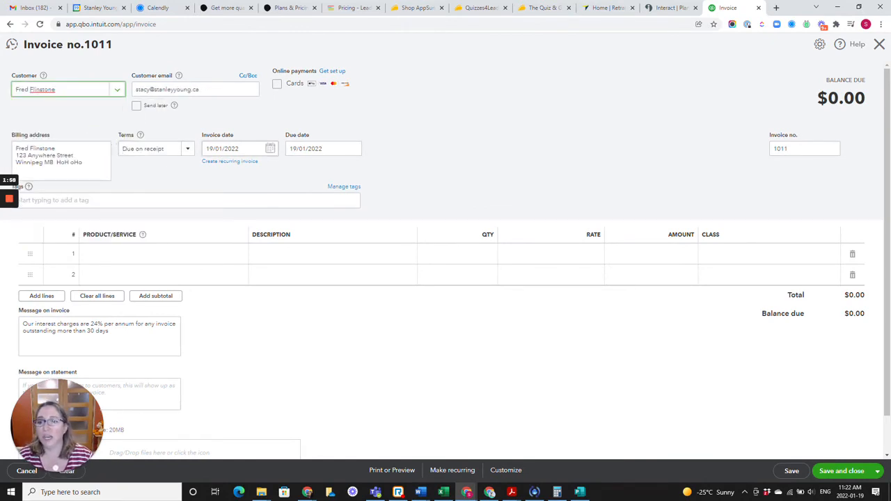
Set the invoice date of invoice 1011 to 01/02/2022.
left_click(271, 149)
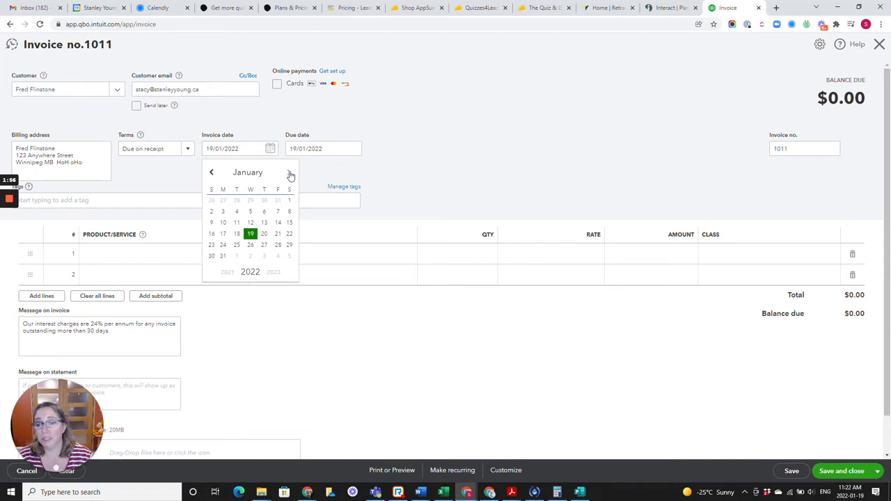
left_click(291, 174)
left_click(235, 201)
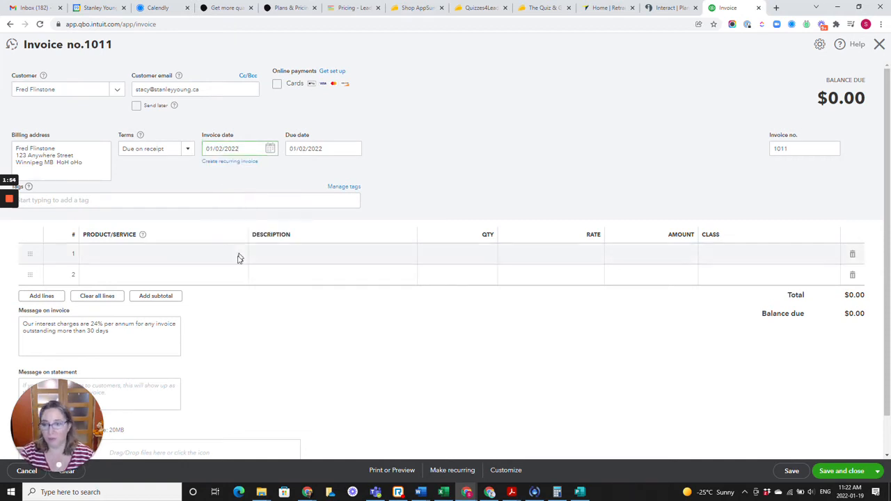
Add the Jazz Class service as the first invoice line, and save and close the invoice.
left_click(187, 261)
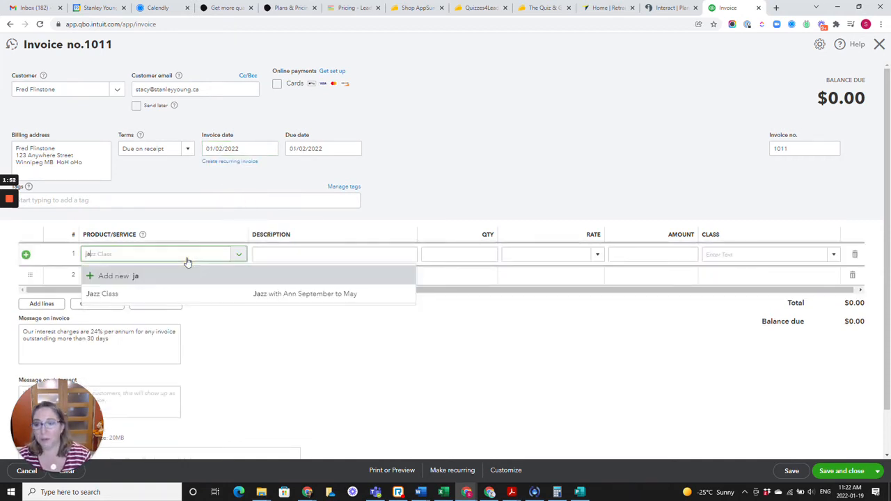
left_click(169, 293)
left_click(491, 254)
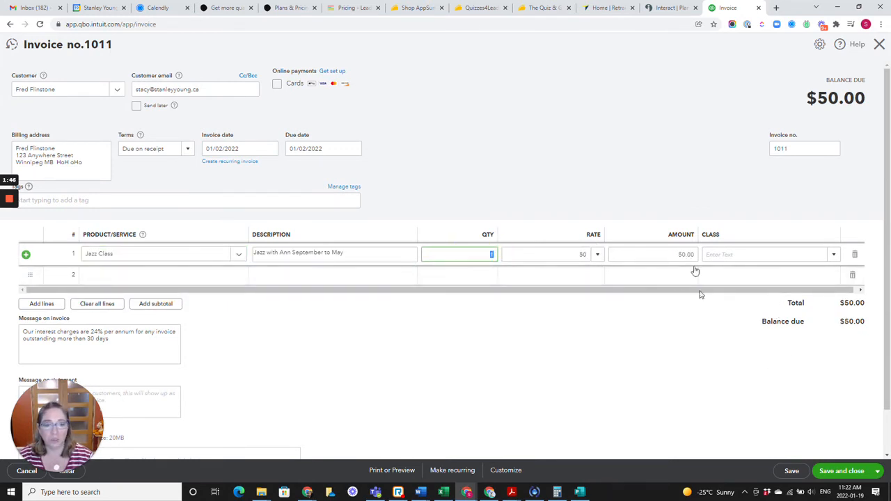
left_click(855, 475)
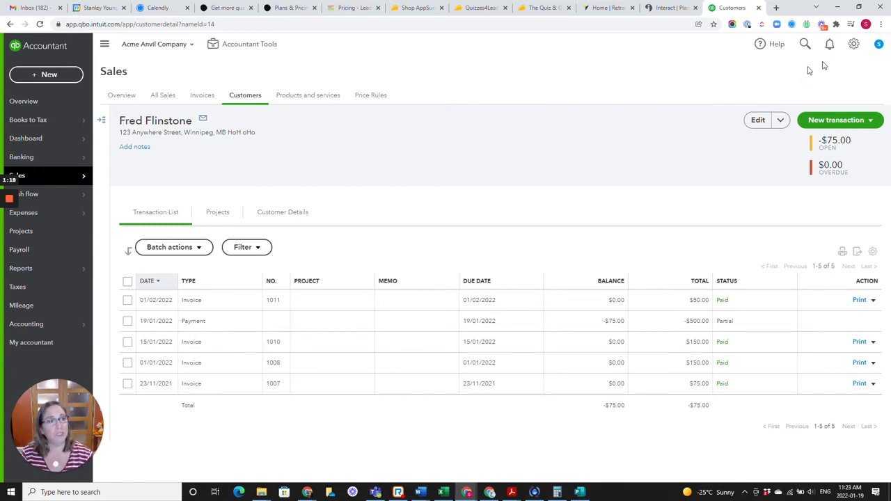
Turn off automatically applying bill payments in the company's advanced automation settings and save the change.
left_click(855, 45)
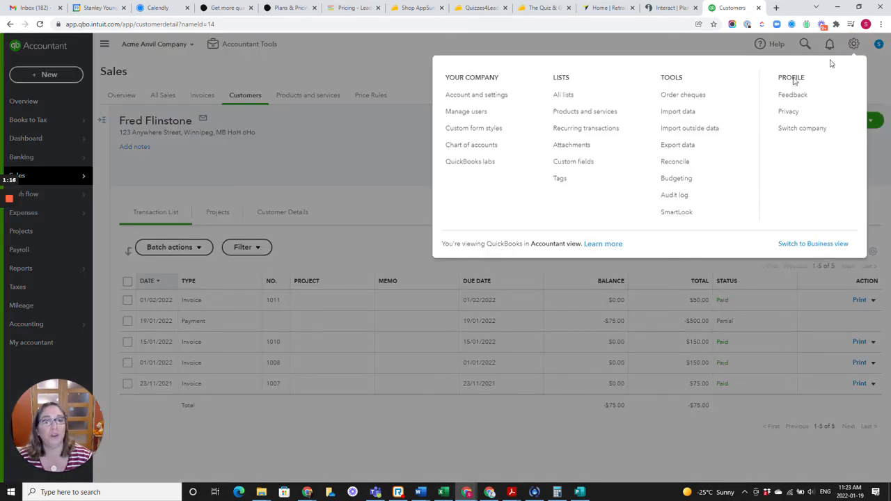
left_click(484, 97)
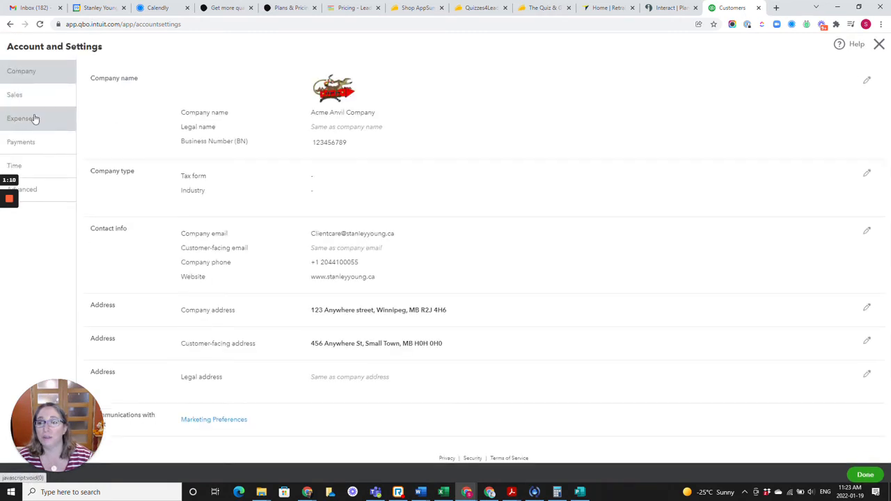
left_click(37, 190)
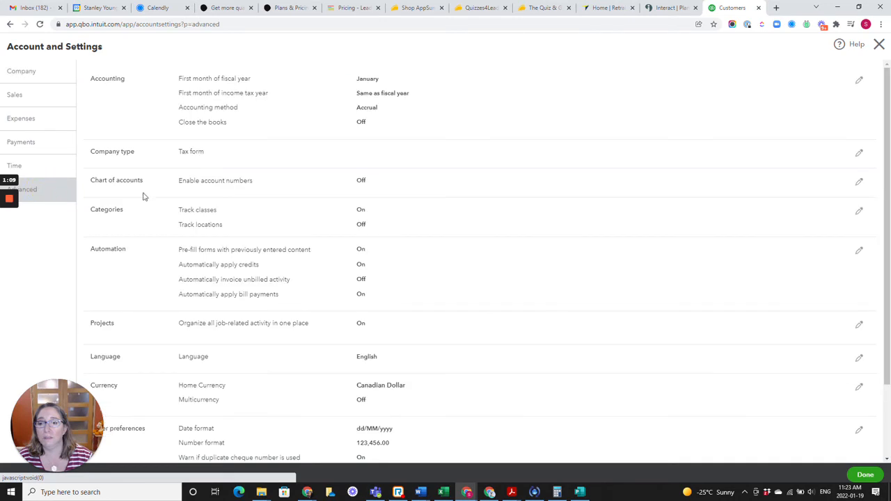
scroll(142, 225, "down", 3)
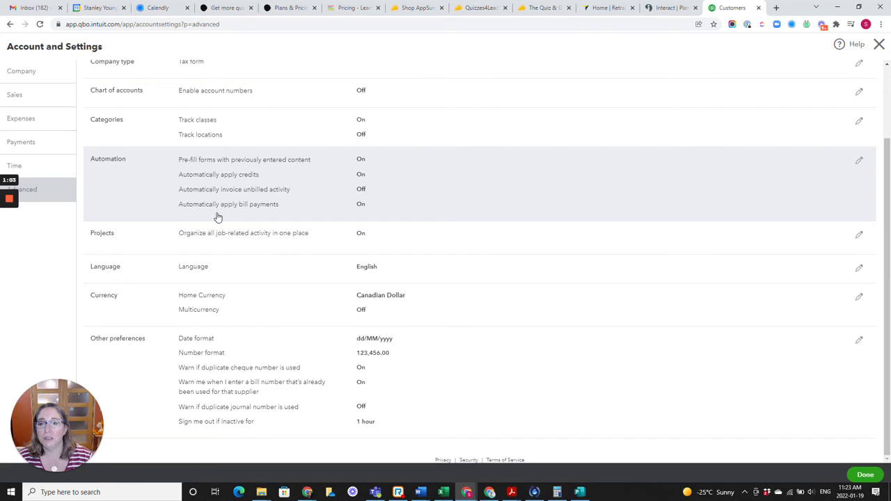
left_click(859, 161)
left_click(363, 209)
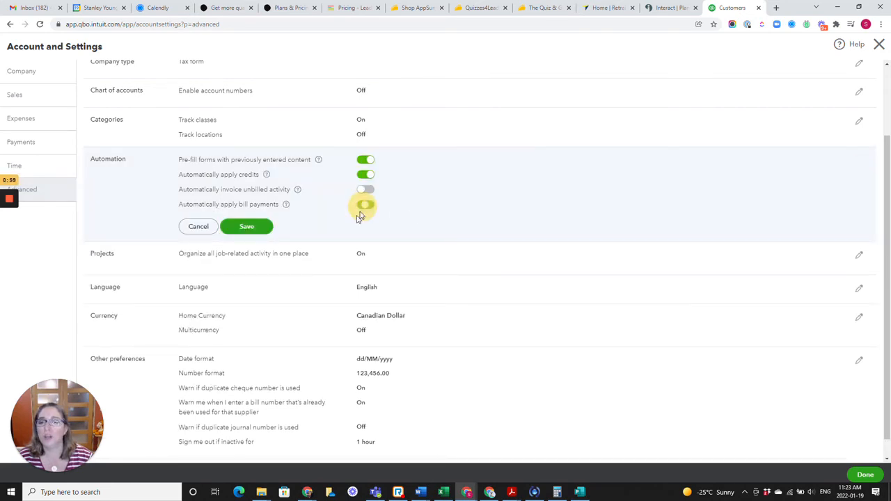
left_click(245, 228)
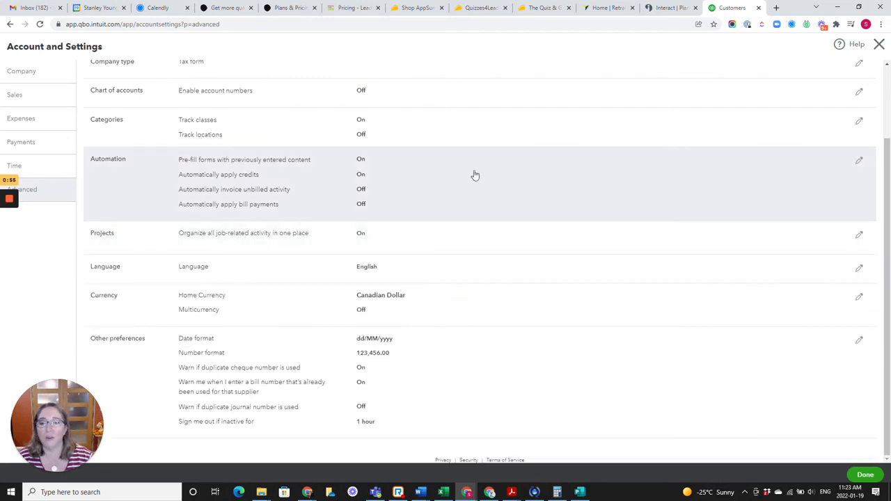
Turn off automatically applying credits in the automation settings, save, and leave the account settings.
left_click(860, 162)
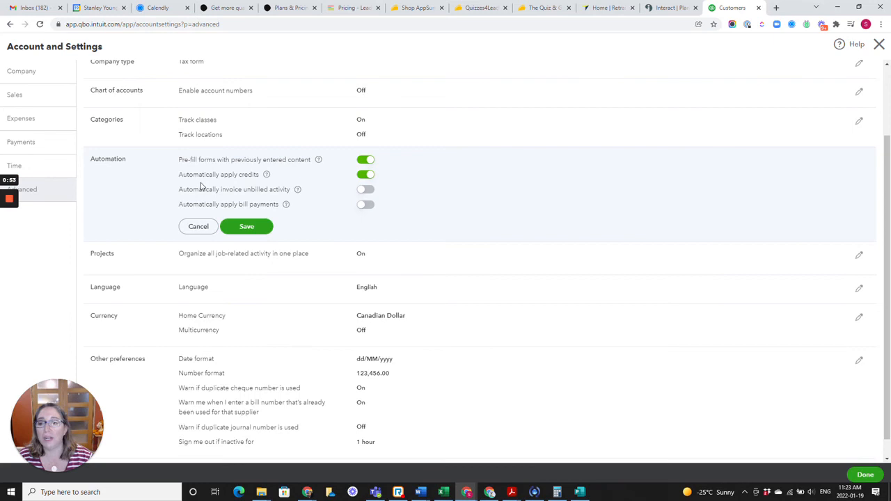
left_click(369, 176)
left_click(259, 228)
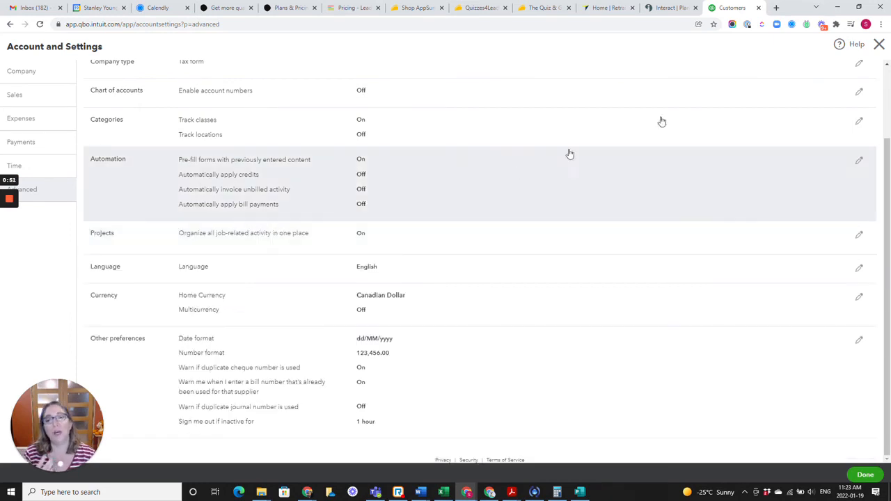
left_click(879, 44)
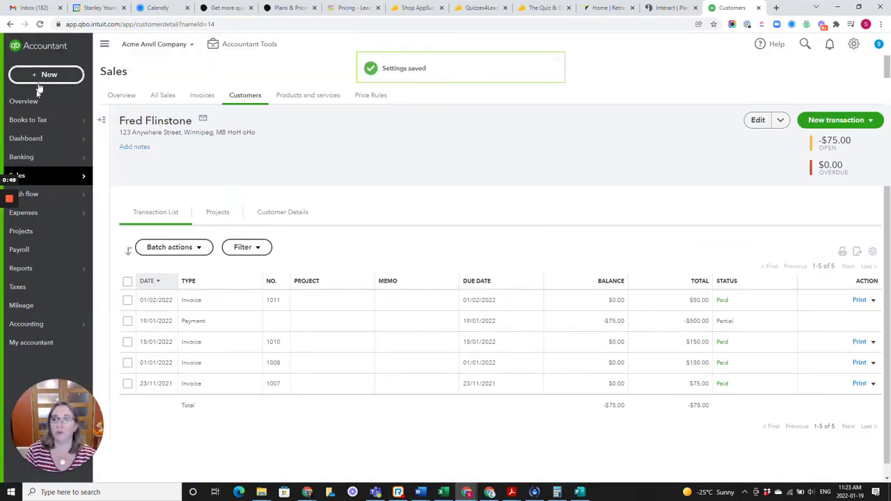
Start a new invoice for the customer holding the credit and date it 01/04/2022.
left_click(864, 122)
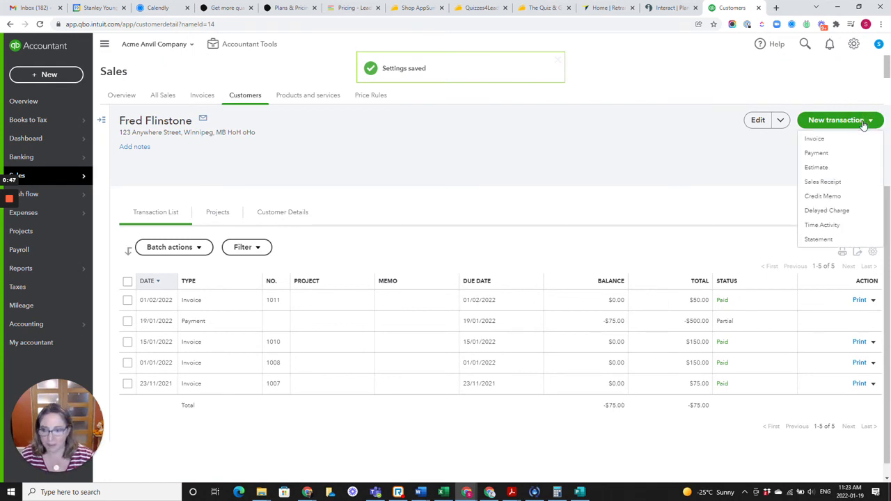
left_click(833, 140)
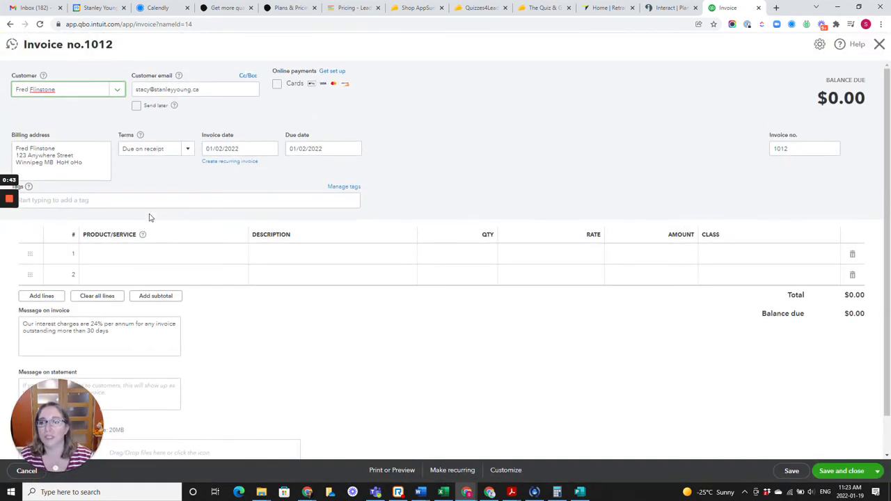
left_click(270, 150)
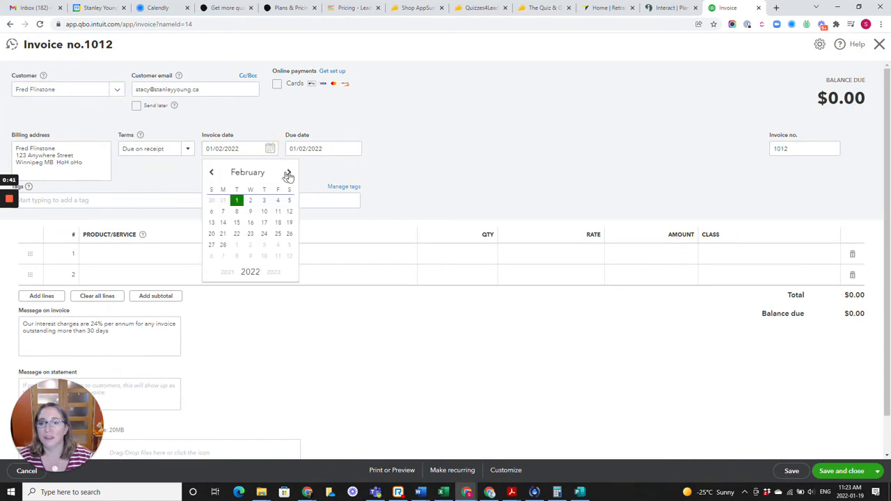
left_click(289, 173)
left_click(277, 245)
Add the Jazz Class service to the first line of invoice 1012.
left_click(167, 255)
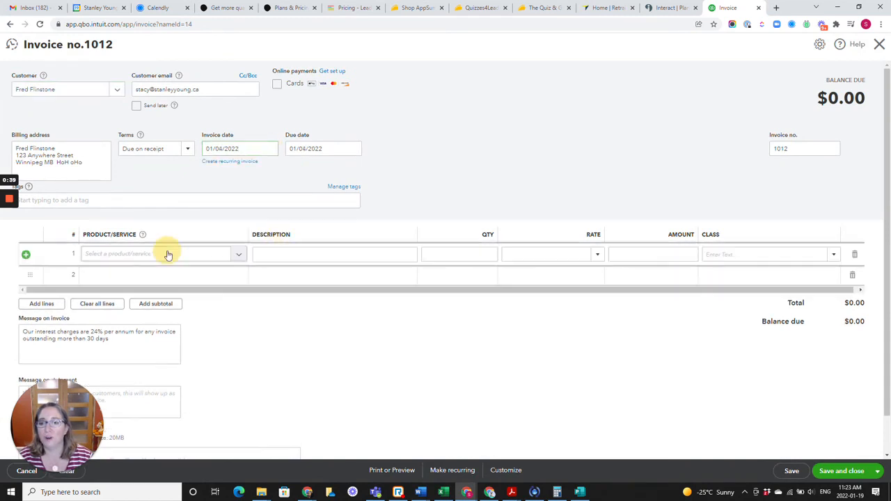
type("jazz")
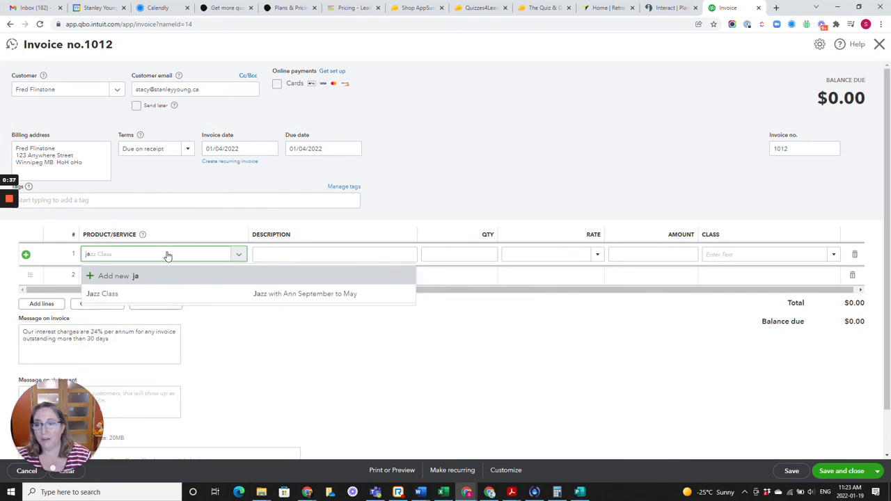
left_click(135, 296)
Change the invoice date to 01/03/2022, and save and close the invoice.
left_click(270, 148)
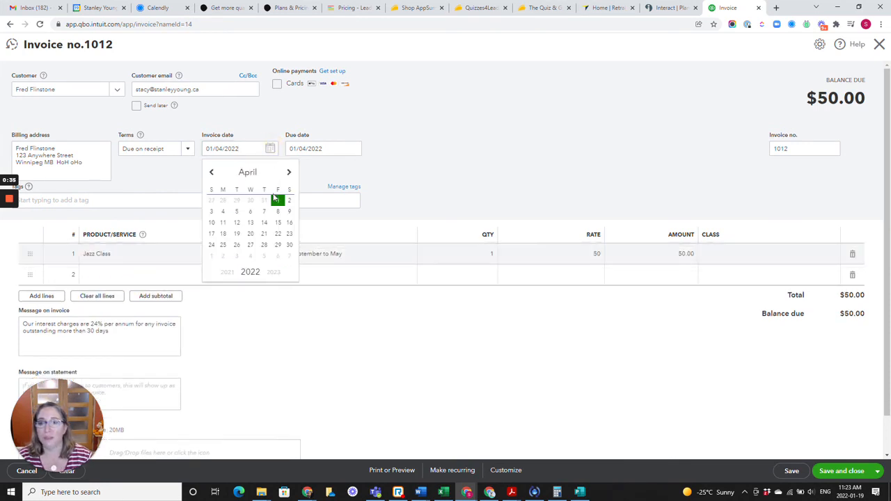
left_click(213, 174)
left_click(236, 201)
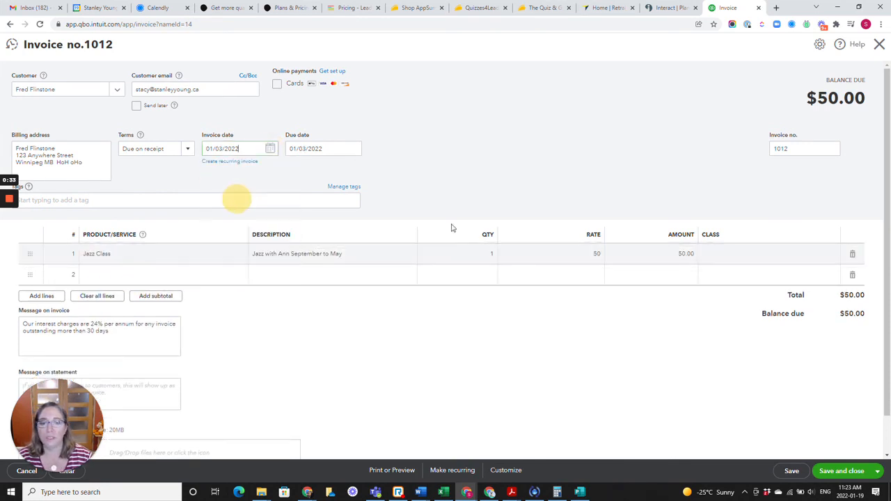
left_click(862, 475)
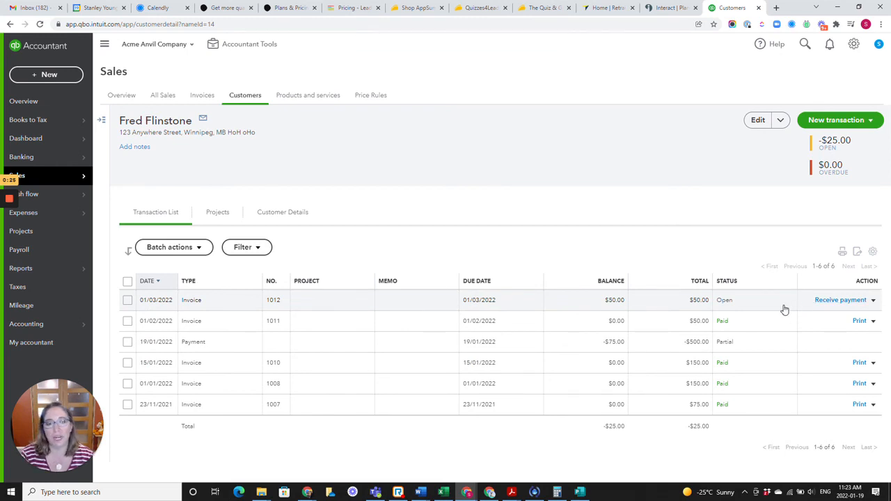
Receive payment on open invoice 1012 by applying 50.00 of the unapplied payment credit, and save and close the payment.
left_click(848, 300)
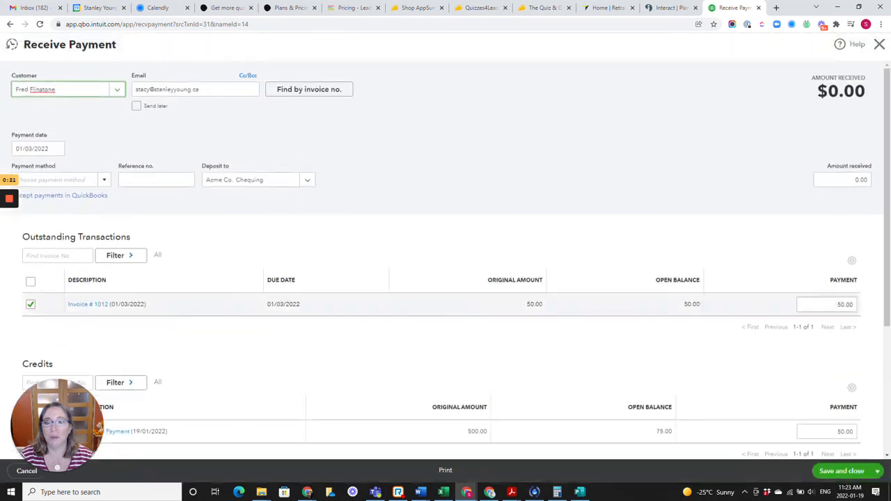
left_click(60, 149)
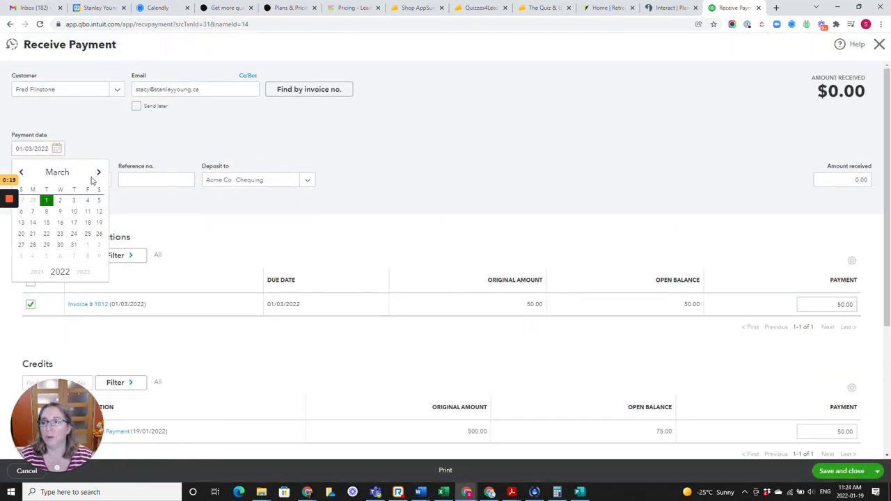
left_click(193, 214)
scroll(209, 215, "down", 3)
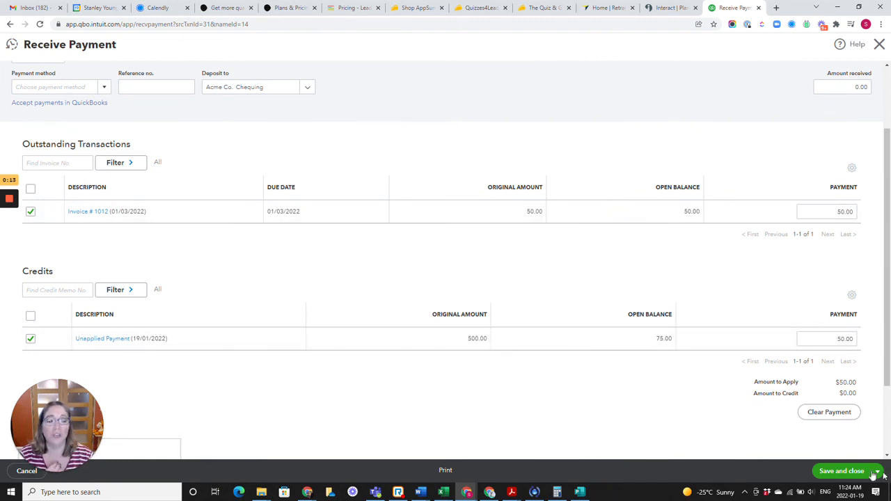
left_click(843, 471)
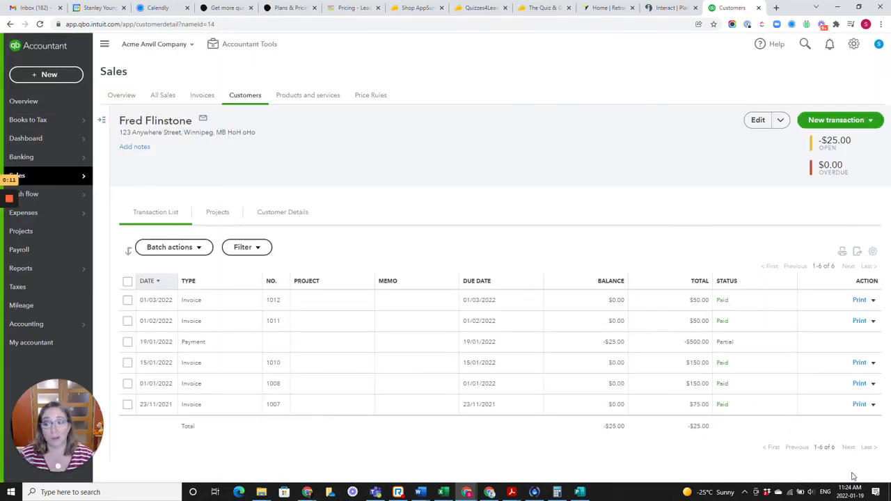